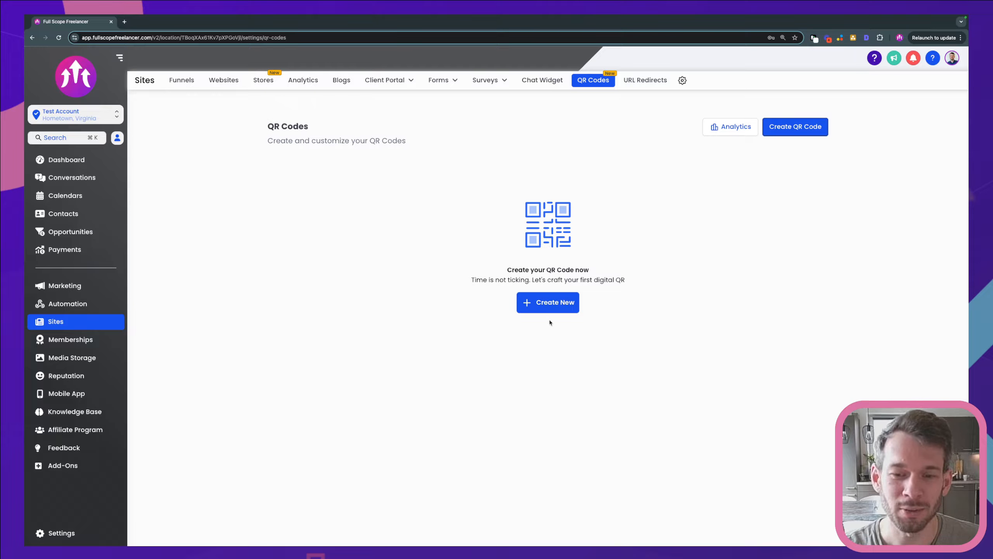
Start a new QR code named "Full Scope Home Page" with Website as its type.
click(550, 304)
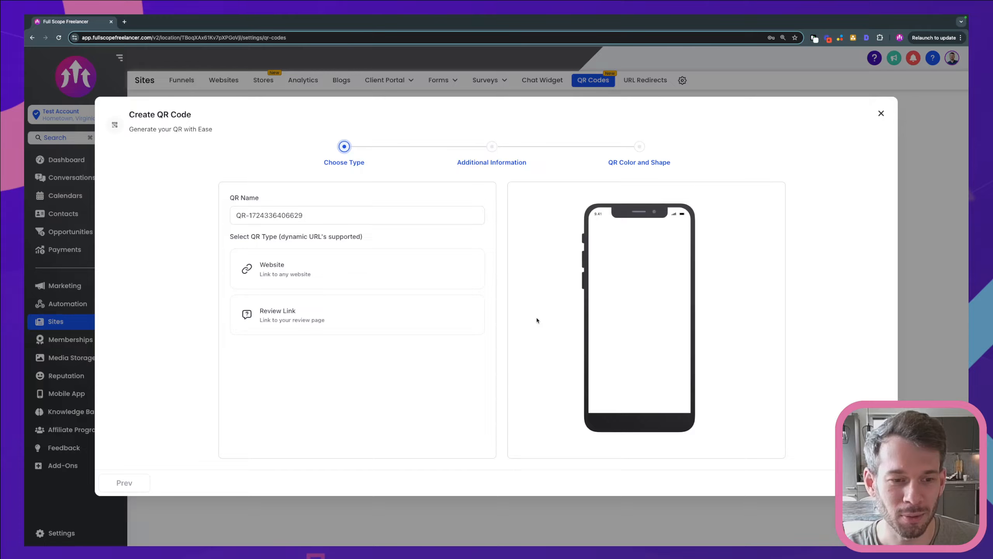
drag(307, 215, 168, 220)
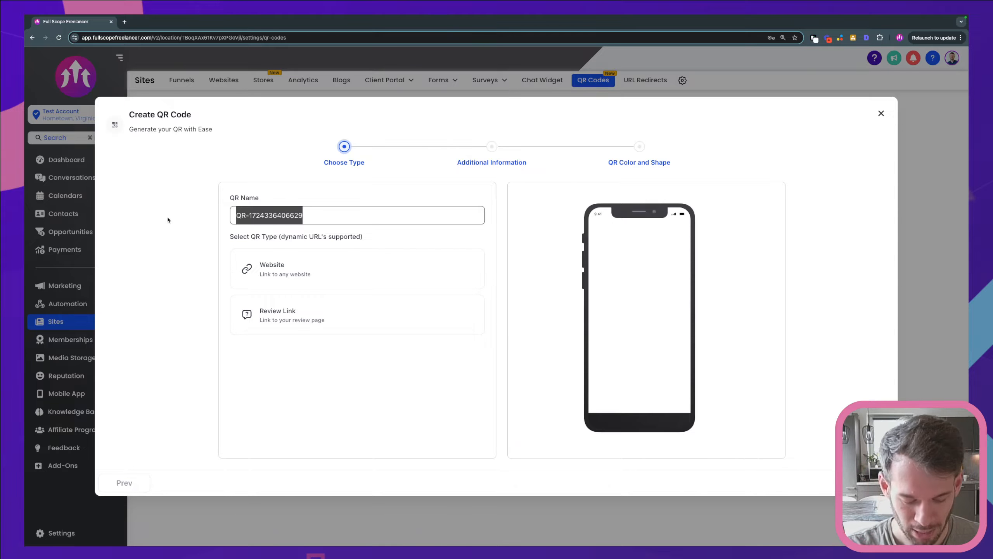
text(Full Scope )
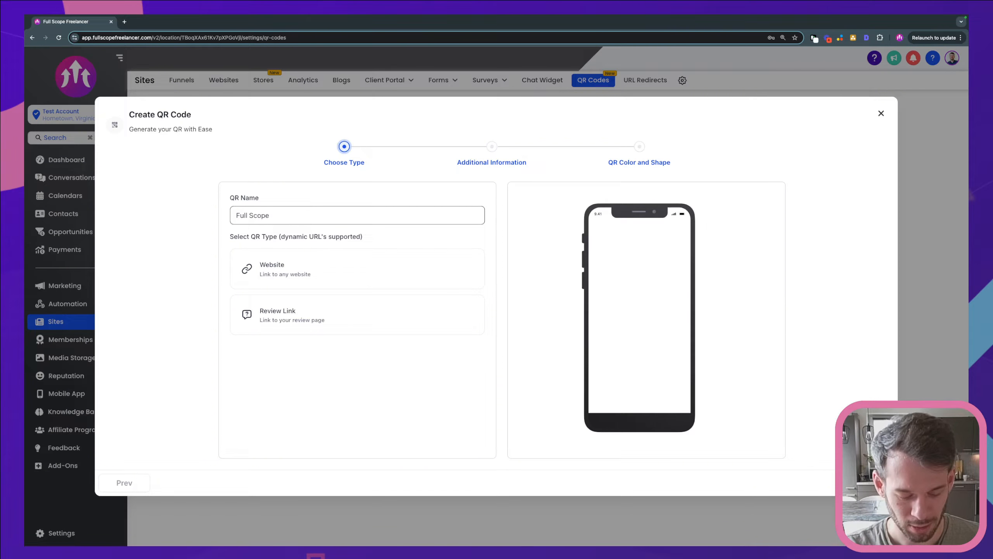
text(Home Page)
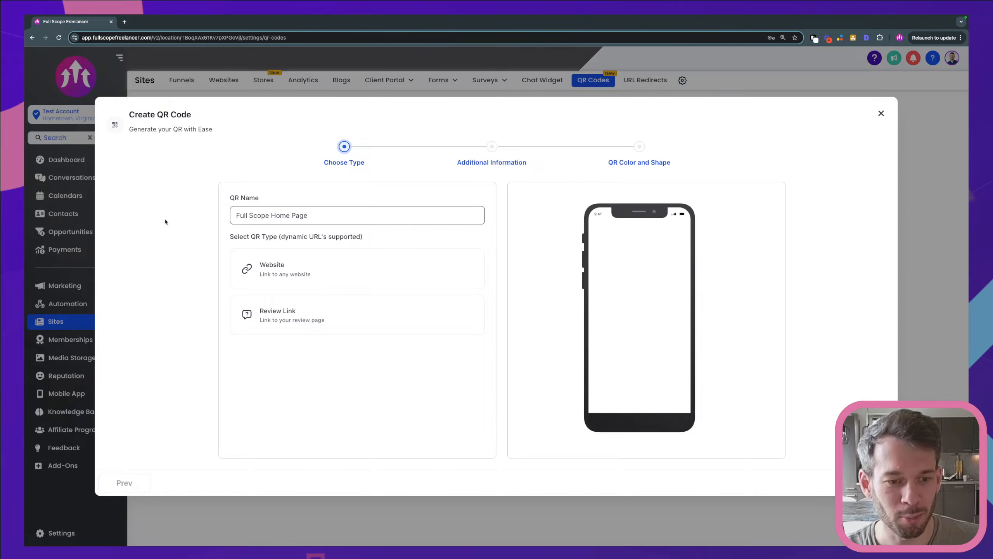
click(288, 265)
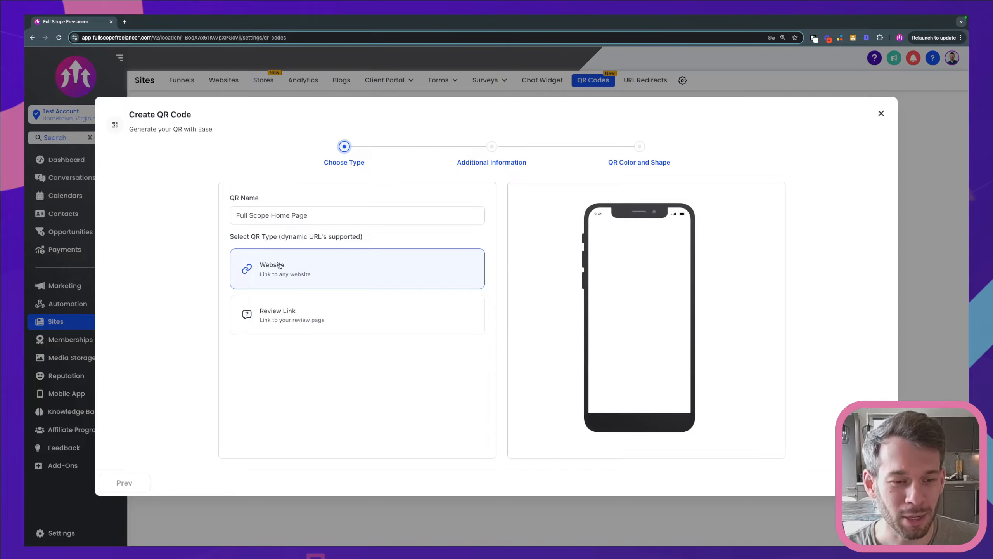
click(867, 483)
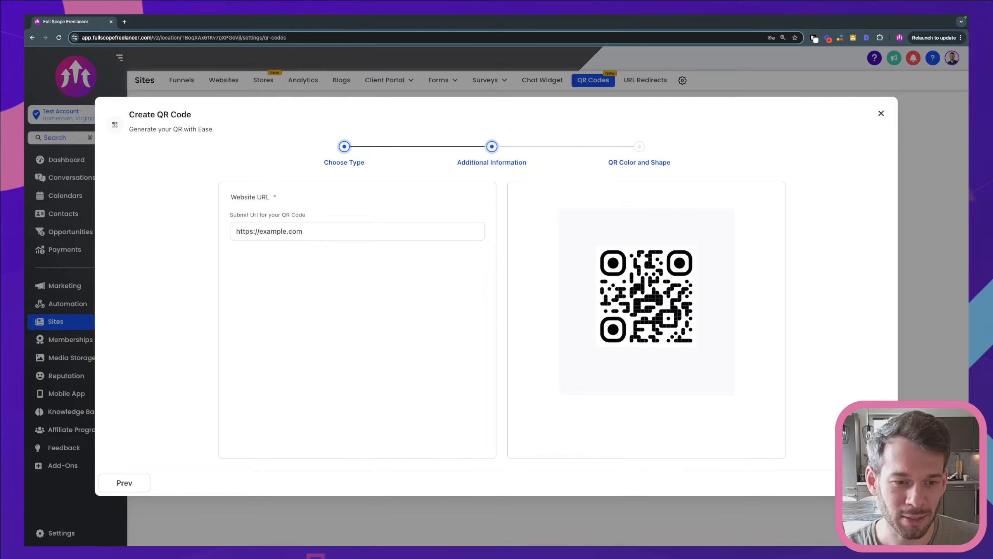
drag(260, 231, 421, 237)
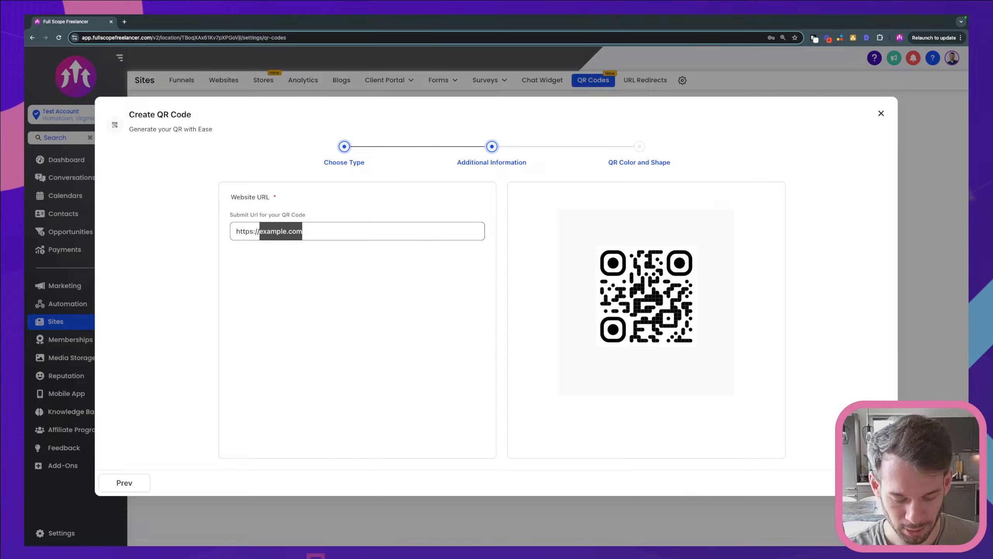
text(www.full)
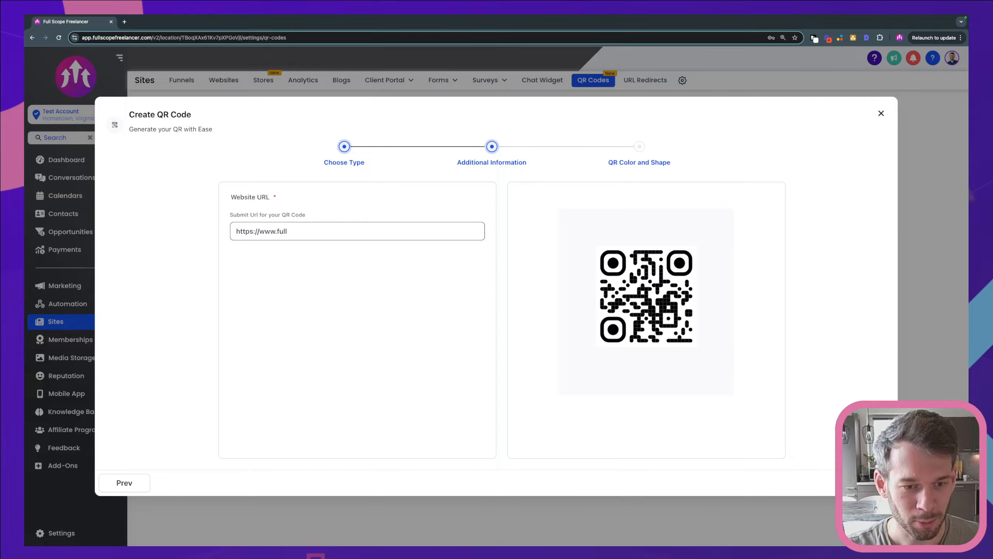
text(scopefreelancer.com)
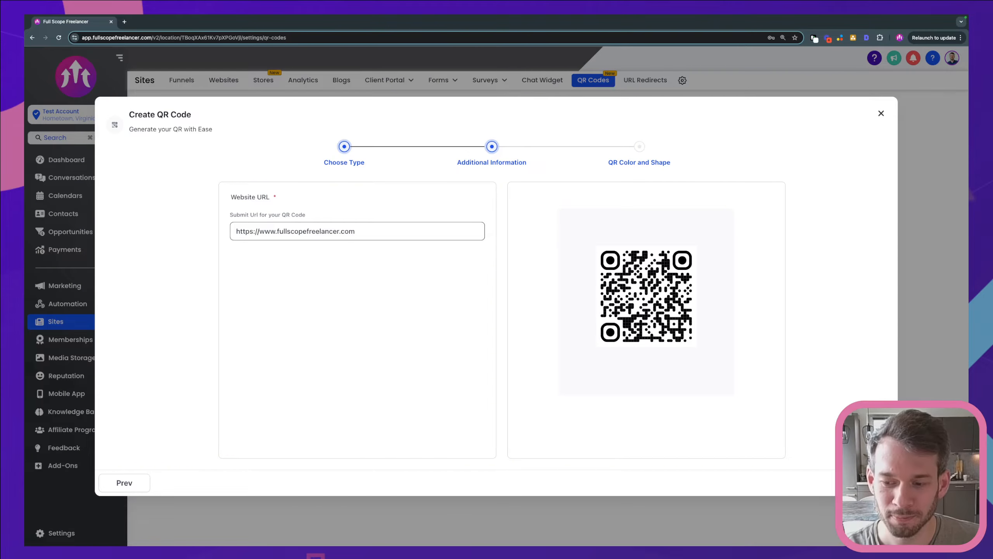
click(868, 482)
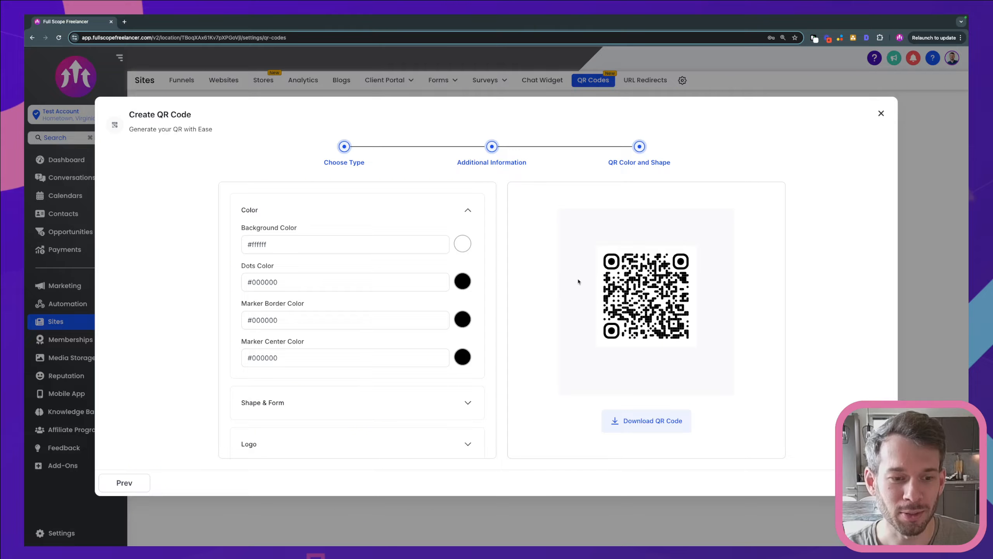
Set the QR code's marker border color to purple #670DC6FF.
scroll(483, 252, down, 2)
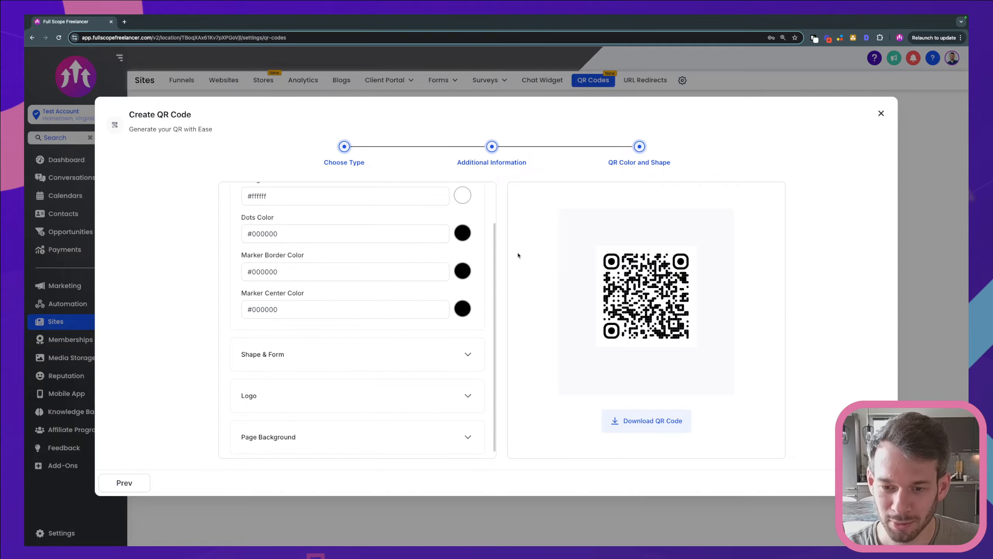
click(464, 275)
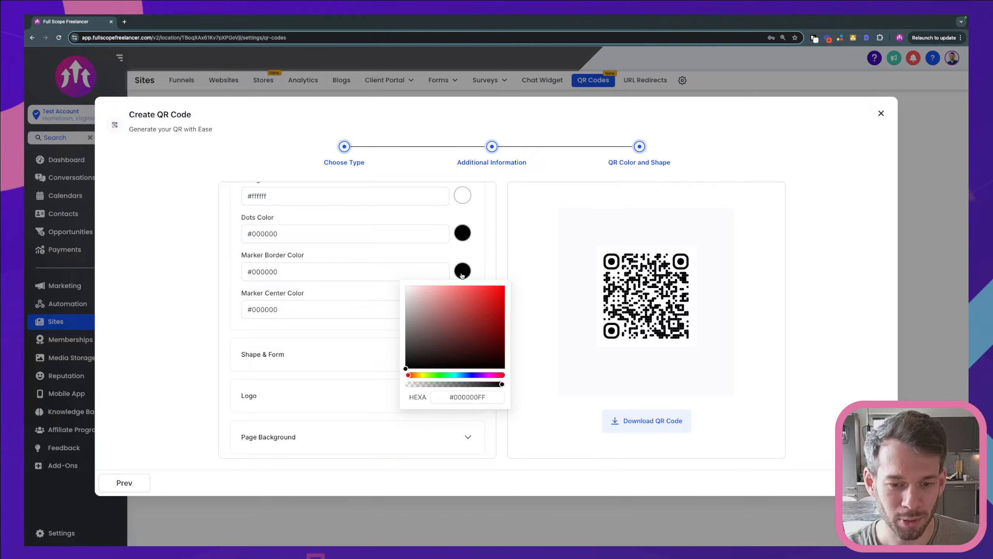
click(479, 375)
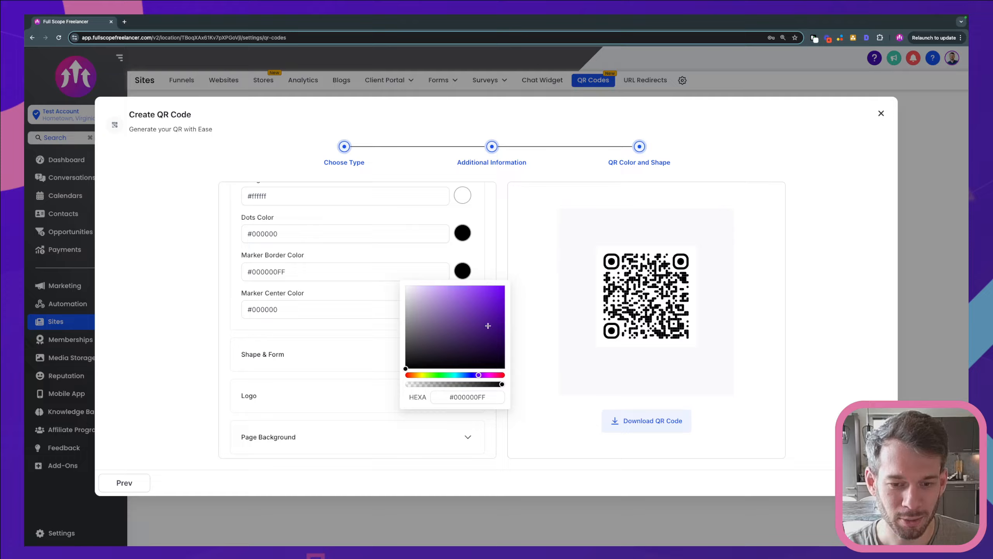
mouse_move(494, 300)
mouse_down()
mouse_move(490, 309)
mouse_move(498, 305)
mouse_up()
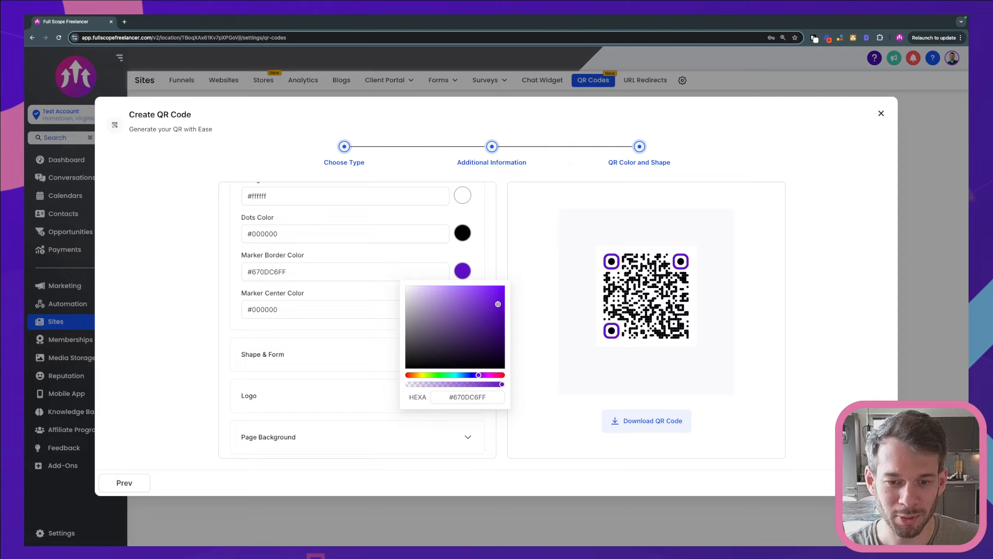
click(493, 244)
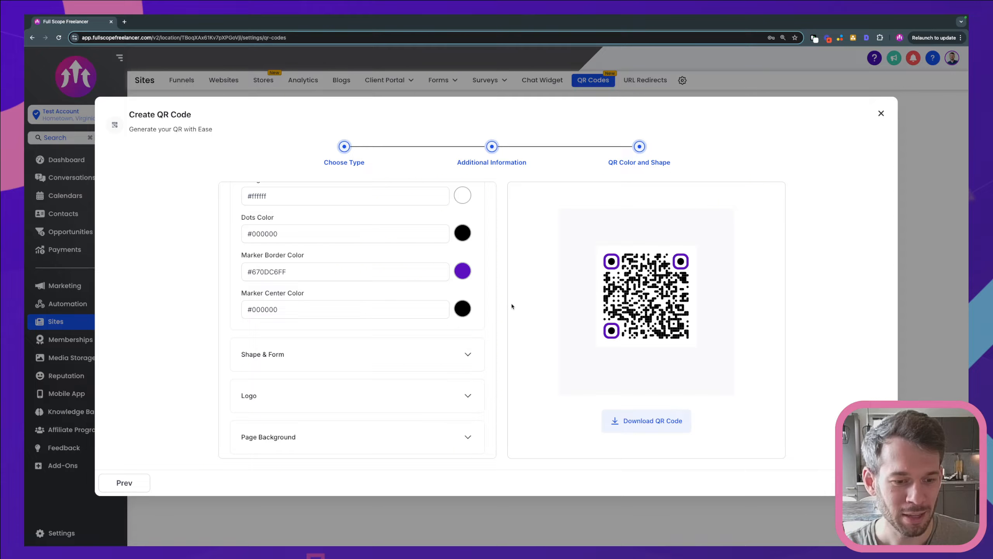
Compare the square and rounded-square marker borders and set the marker border shape to the circle.
click(467, 353)
click(260, 296)
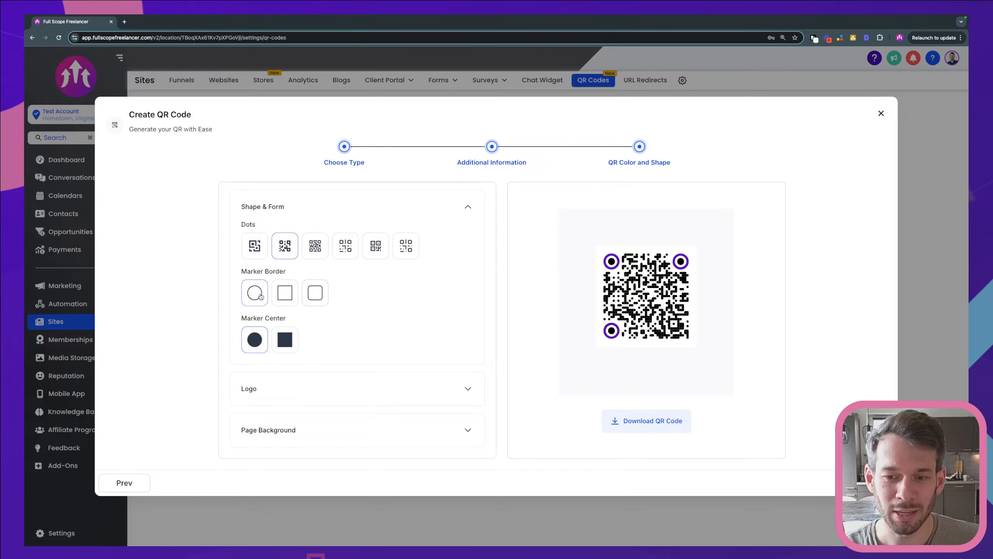
click(294, 289)
click(314, 296)
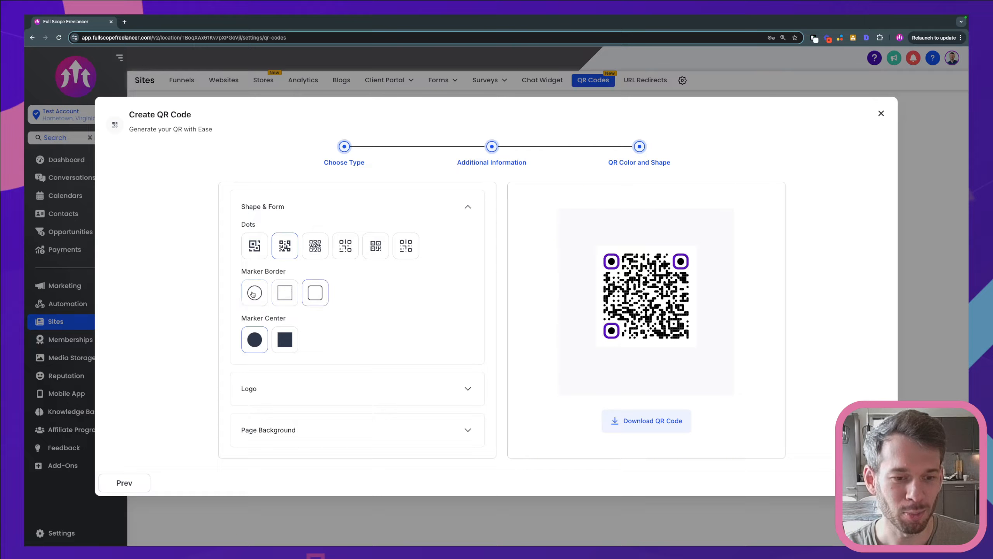
click(254, 294)
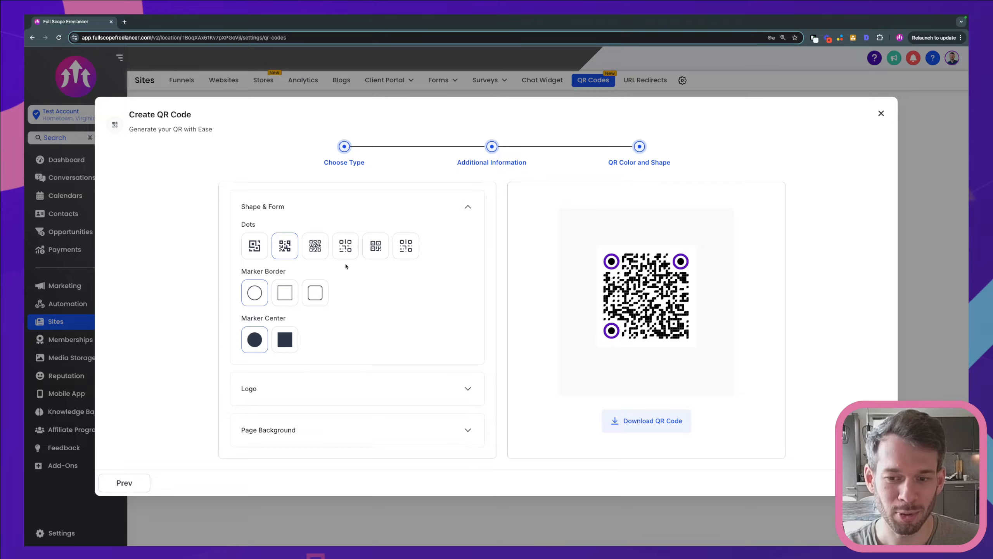
Try two other dot patterns and the square marker center, and restore the original pattern and circular center.
click(315, 245)
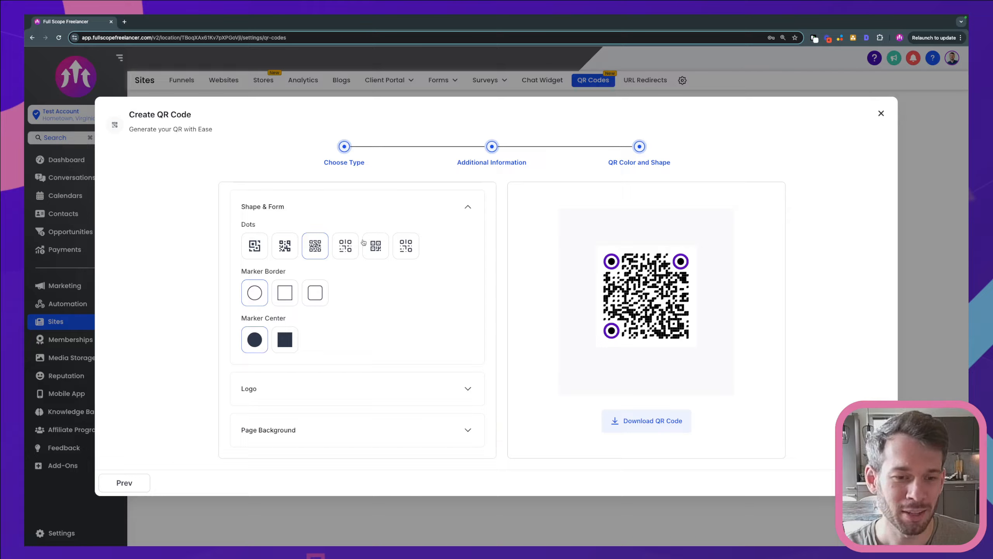
click(345, 244)
click(280, 247)
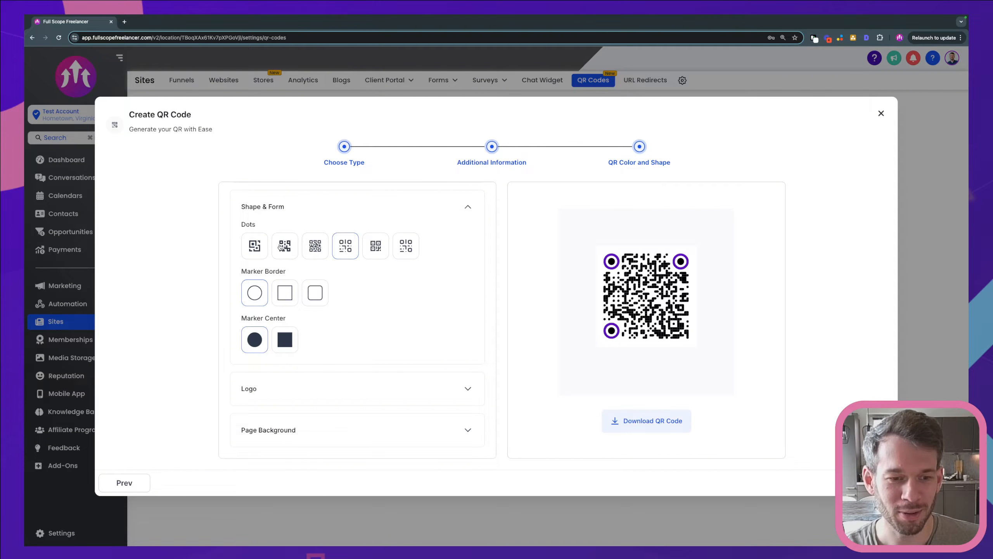
click(282, 340)
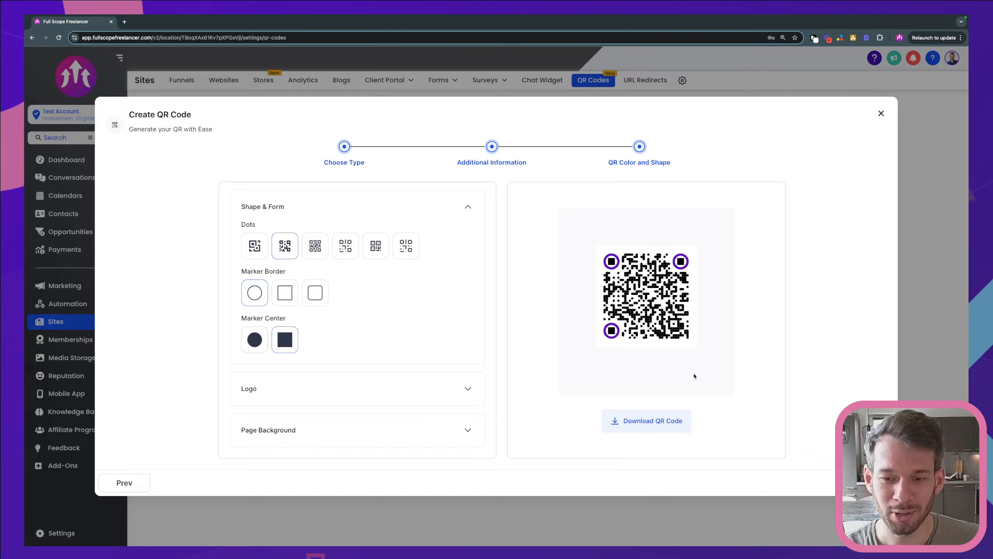
click(260, 337)
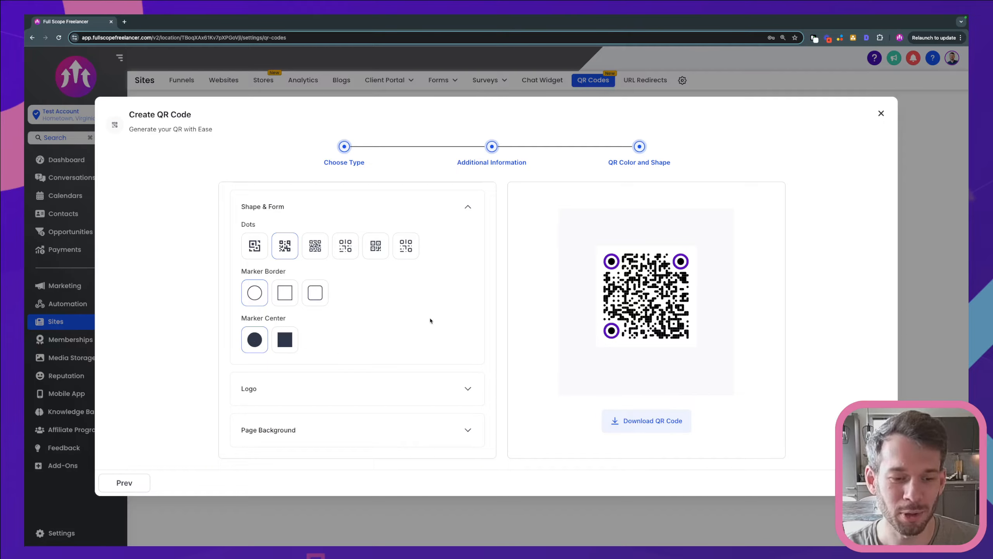
Try the preset PayPal and WhatsApp logos, and replace them with the purple Full Scope arrow image from media storage.
click(468, 389)
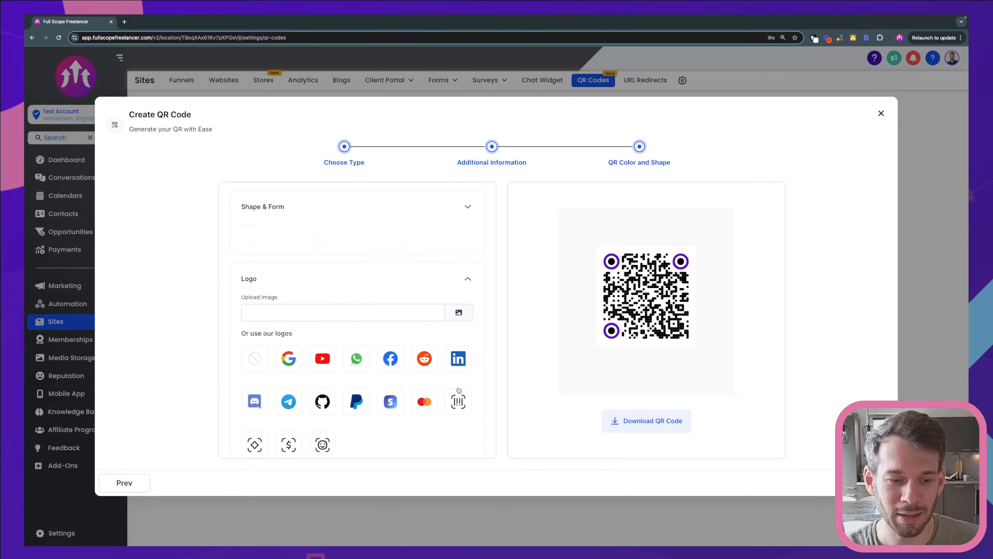
scroll(389, 405, down, 2)
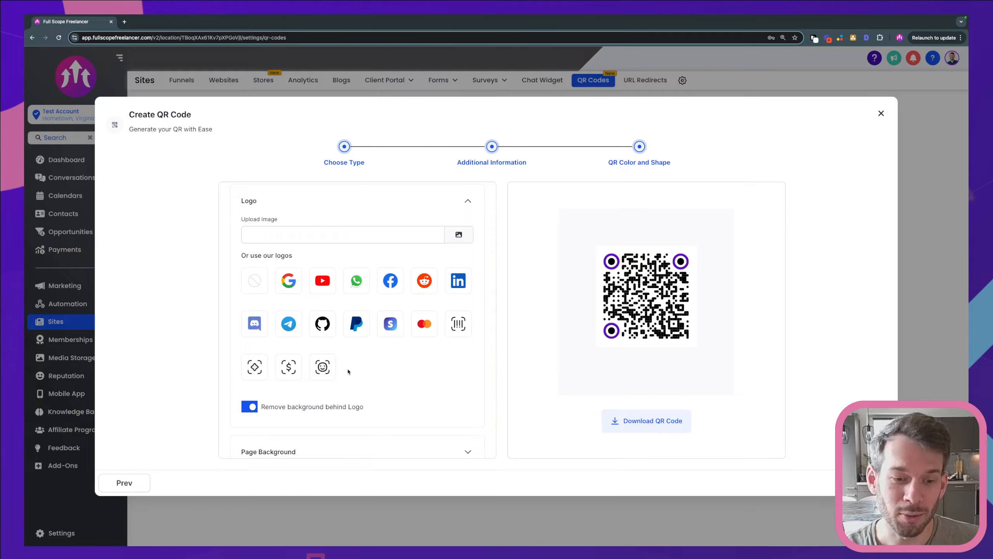
scroll(340, 372, up, 1)
click(350, 332)
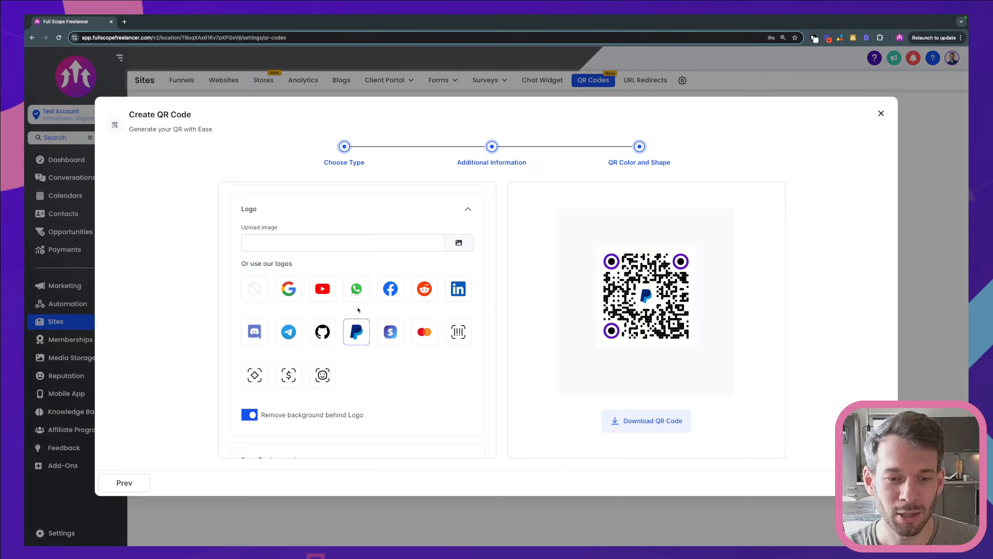
click(350, 293)
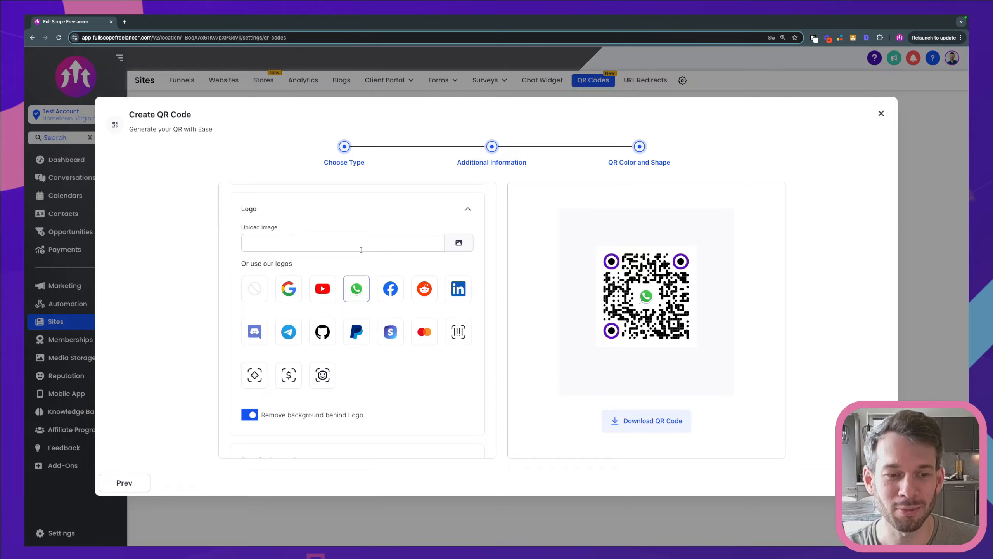
click(458, 243)
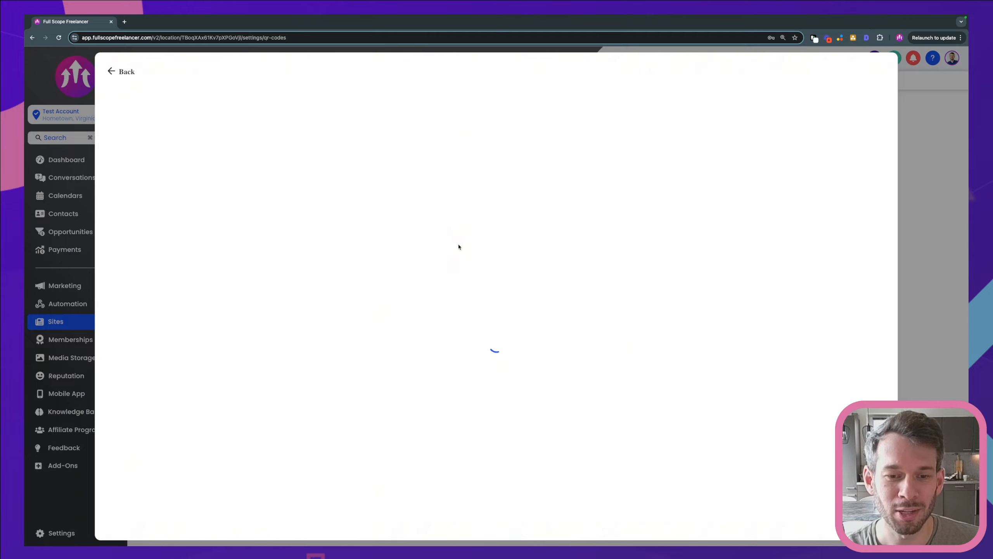
click(337, 282)
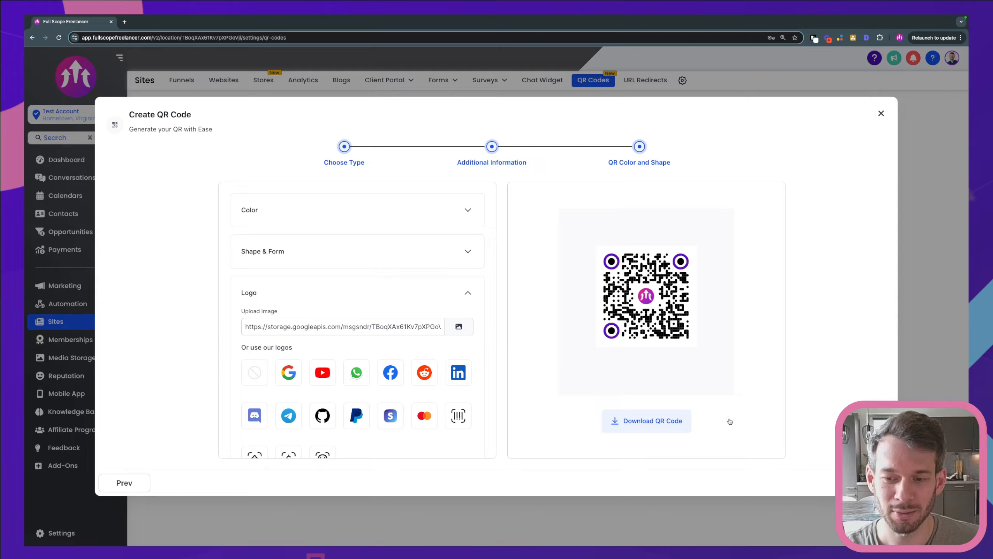
Download the finished QR code and save it to the QR codes list.
click(643, 422)
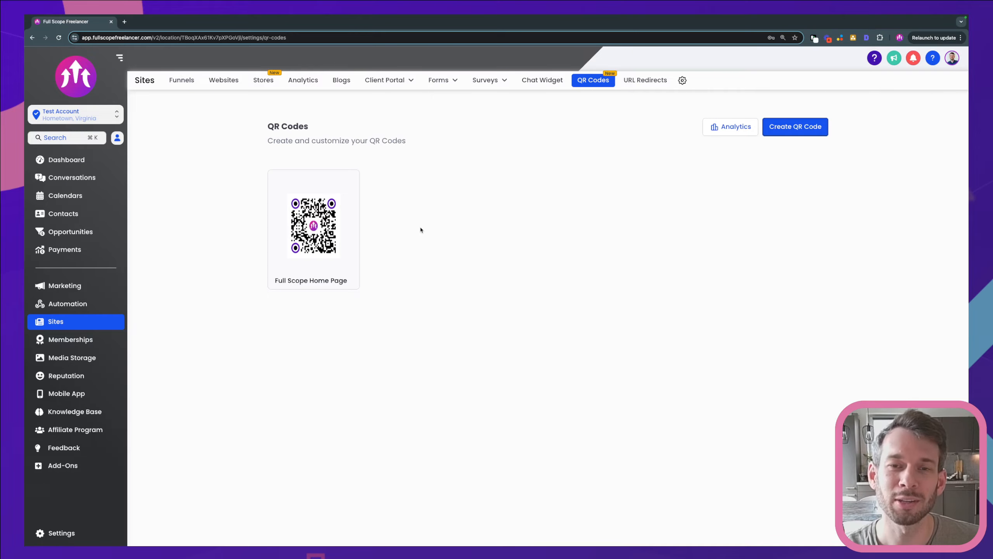
Check the extra options available for the saved Full Scope Home Page QR code and close them.
mouse_move(299, 222)
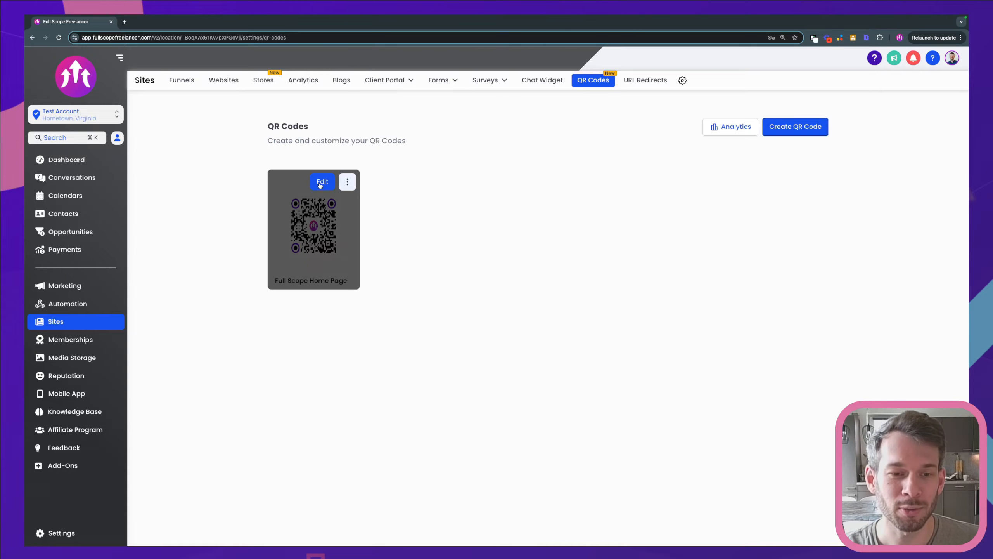
click(348, 182)
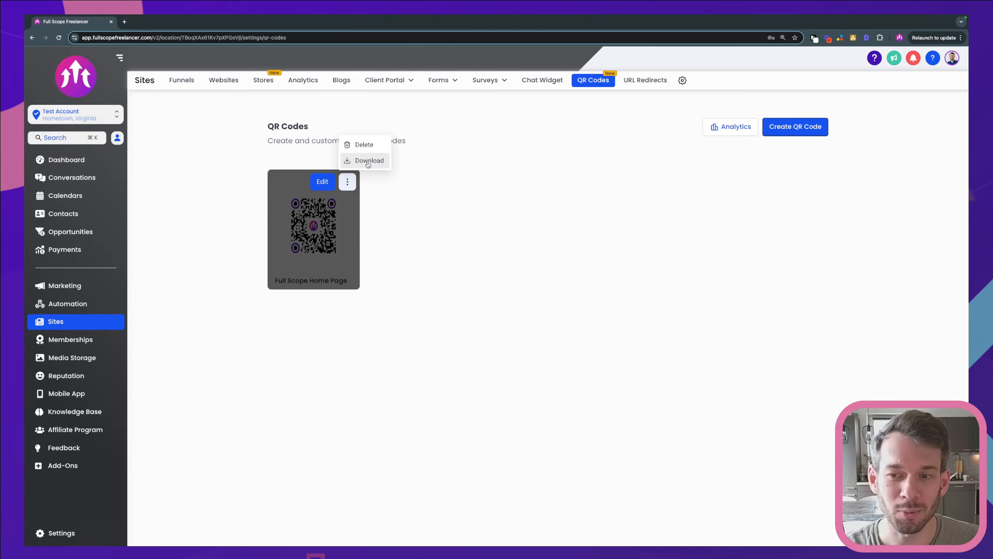
click(470, 217)
mouse_move(321, 219)
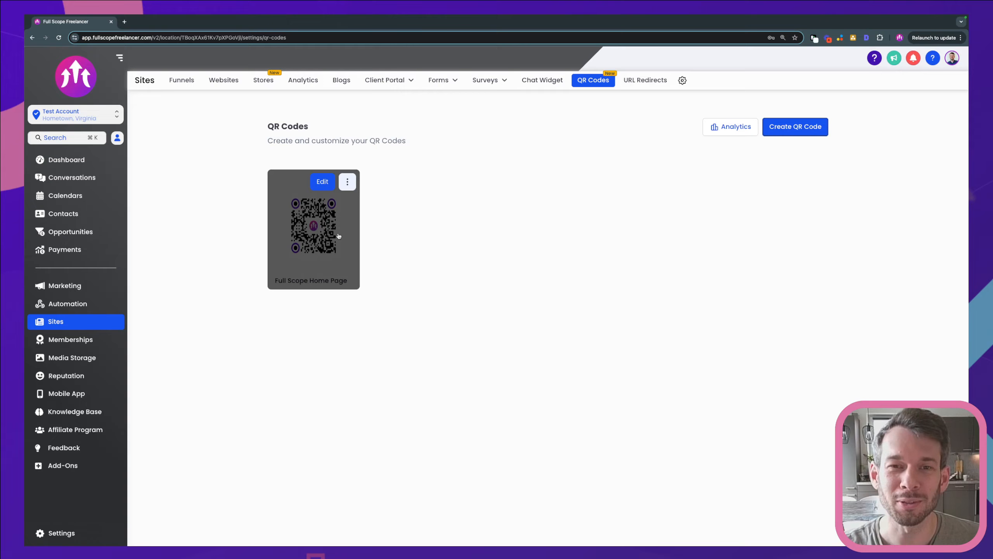
Open the QR code analytics and inspect the scan figures for Aug 22 on the chart.
click(737, 129)
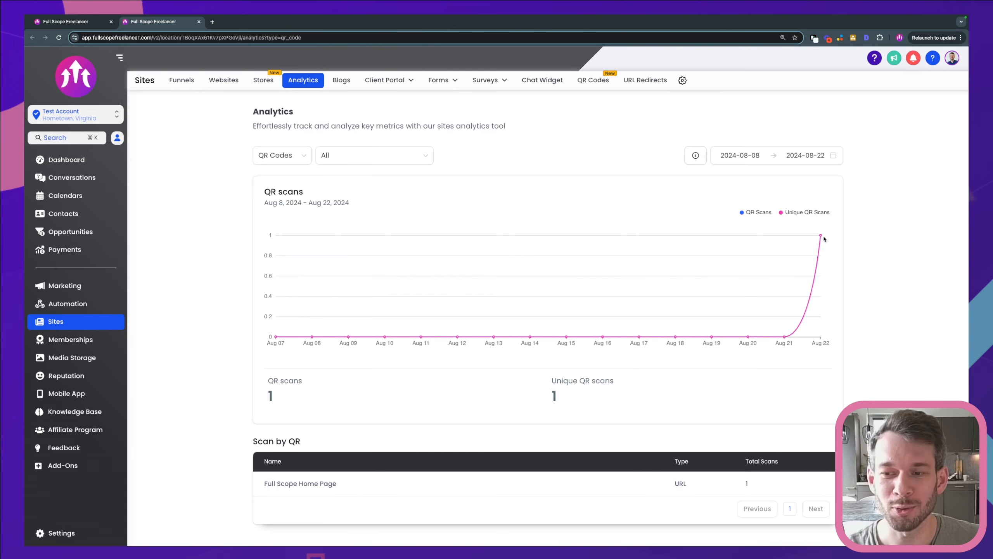
mouse_move(821, 236)
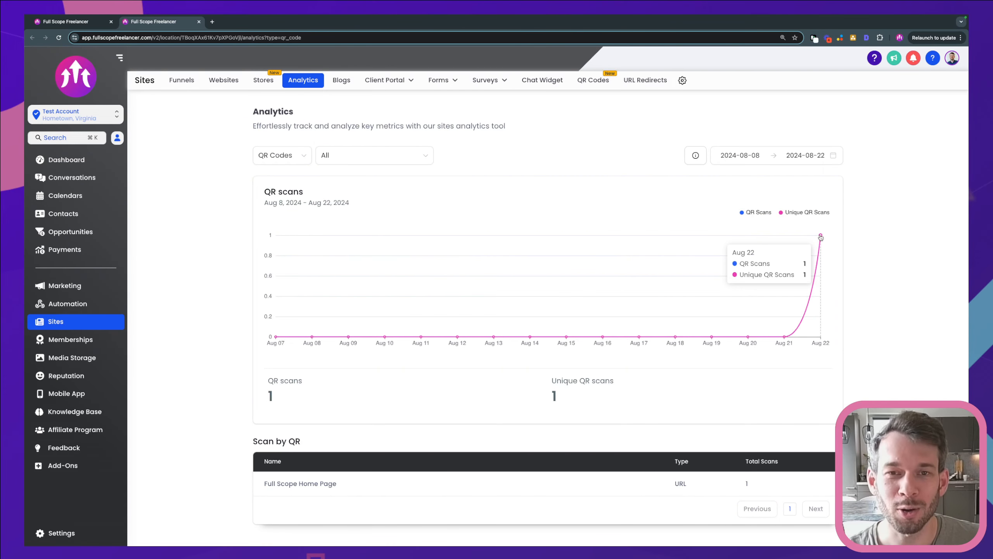